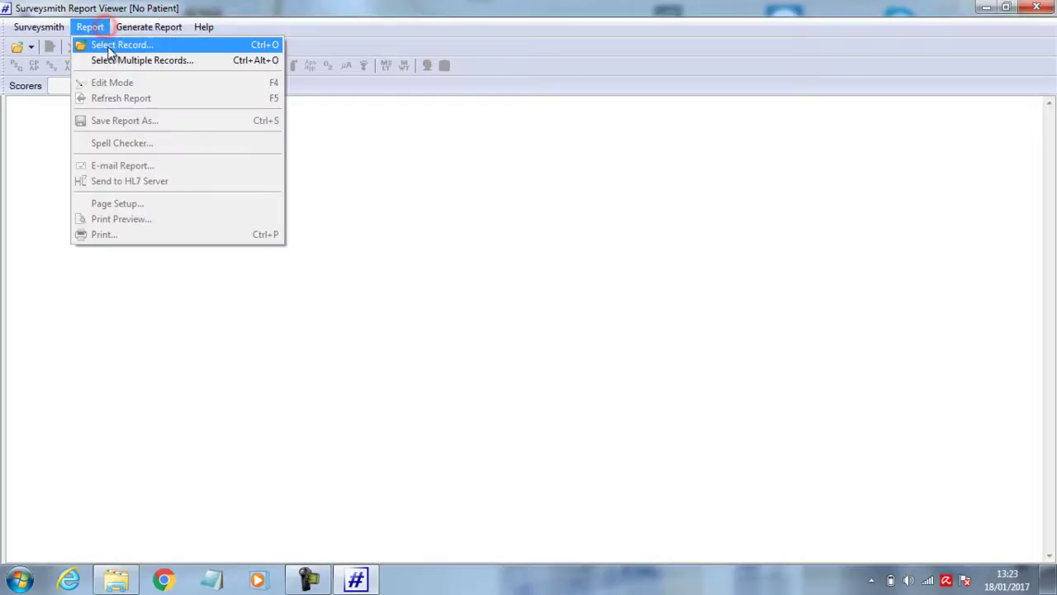
- Open the Bilevel, Example record from the studies folder and look through its PSG Summary report
{"action": "left_click", "coordinate": [108, 47]}
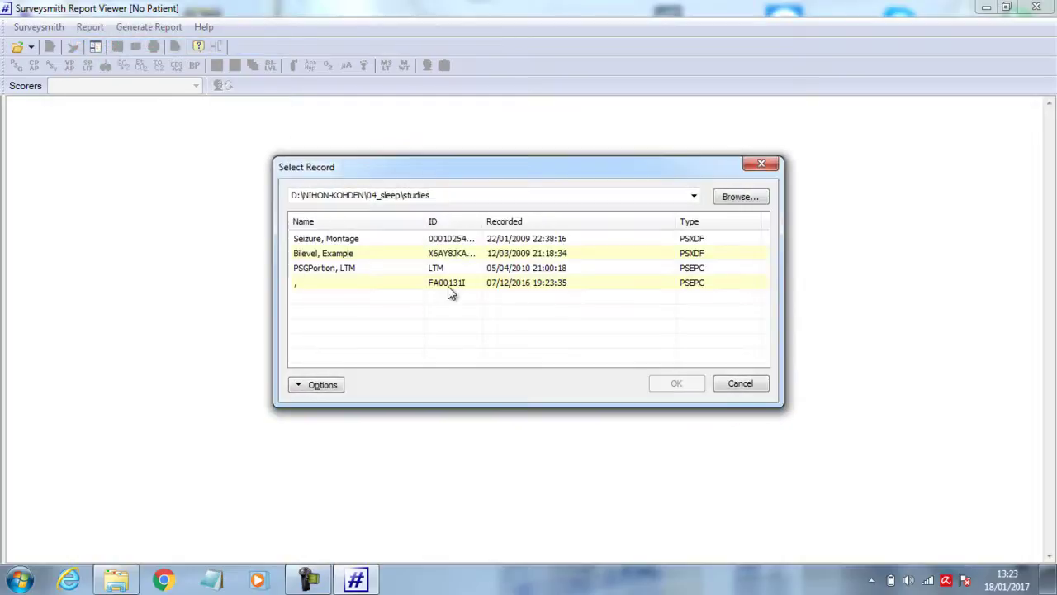
{"action": "left_click", "coordinate": [371, 283]}
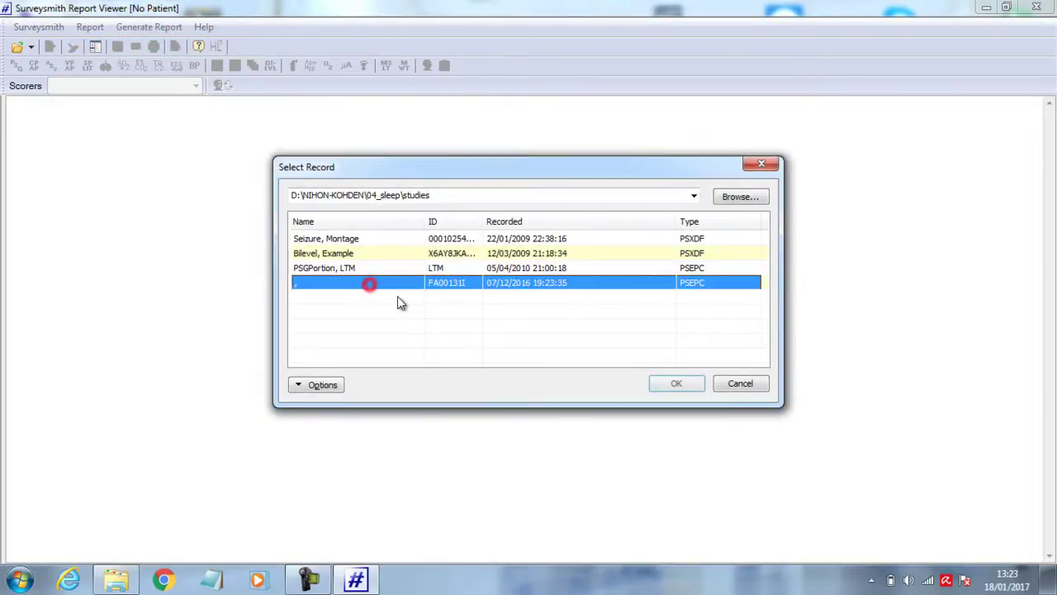
{"action": "left_click", "coordinate": [318, 253]}
{"action": "left_click", "coordinate": [690, 381]}
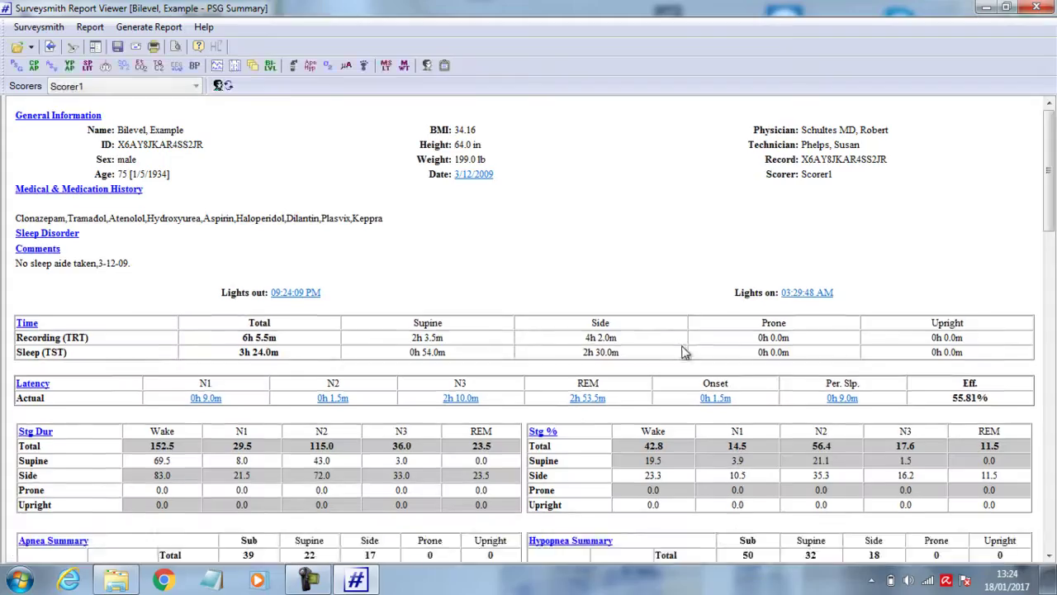
{"action": "scroll", "coordinate": [359, 152], "scroll_direction": "down", "scroll_amount": 4}
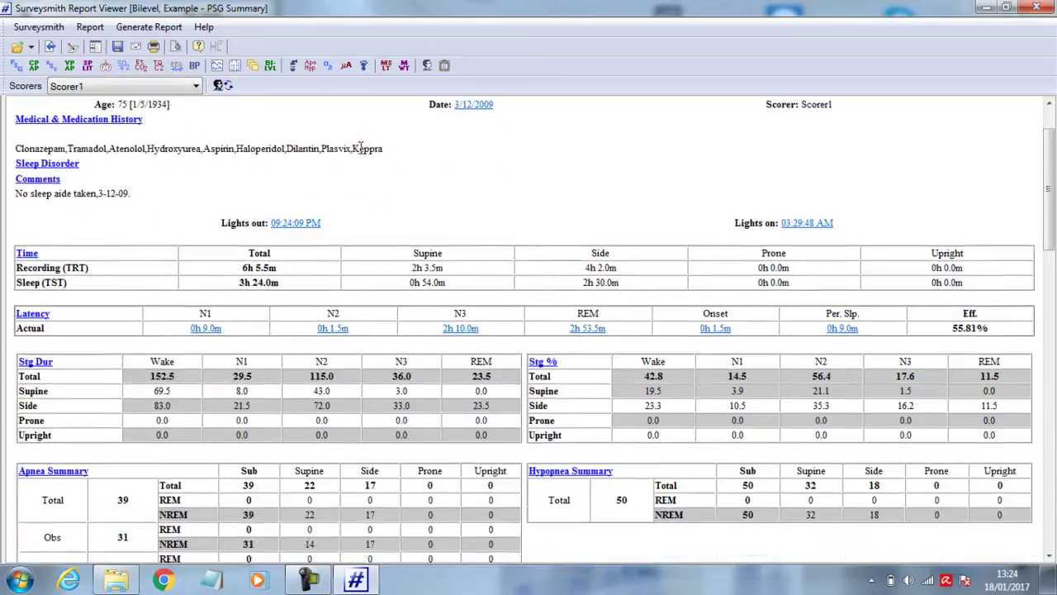
{"action": "scroll", "coordinate": [358, 157], "scroll_direction": "down", "scroll_amount": 5}
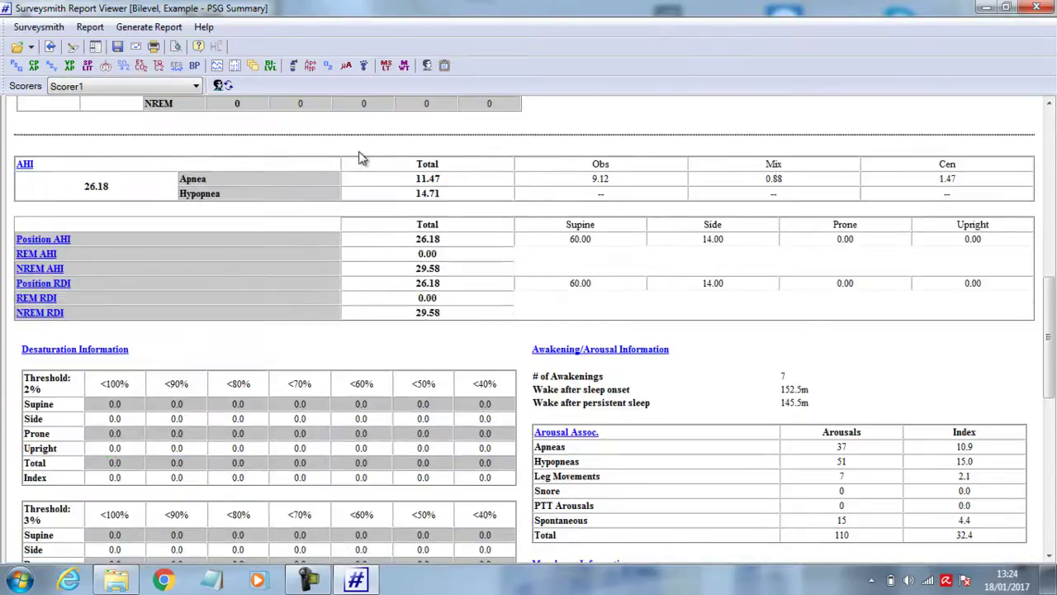
{"action": "scroll", "coordinate": [359, 157], "scroll_direction": "down", "scroll_amount": 1}
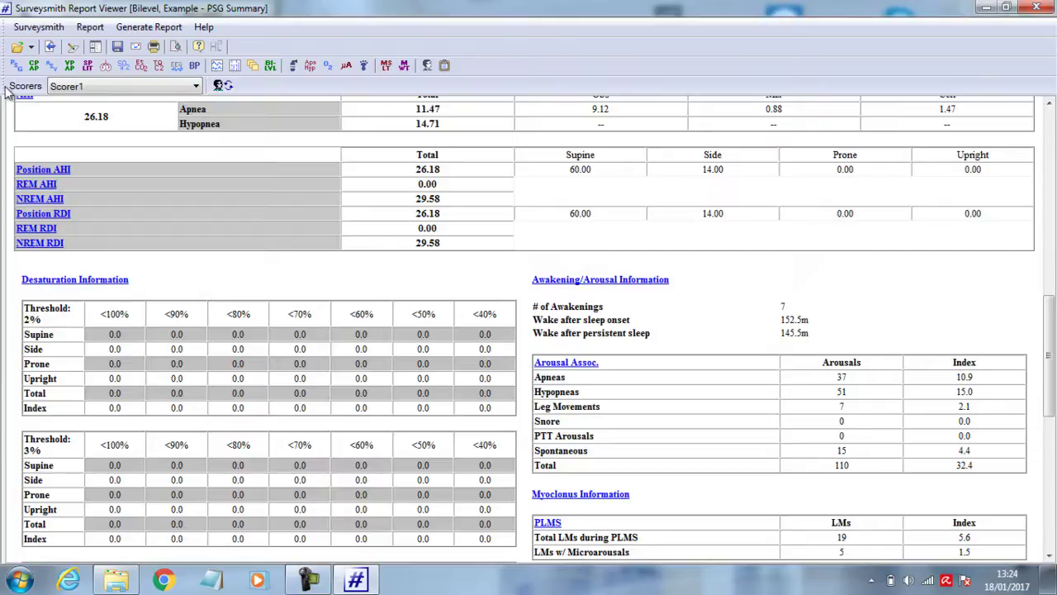
- Open the current report's template in the Template Builder, cancelling the Polysmith DMS login
{"action": "left_click", "coordinate": [91, 28]}
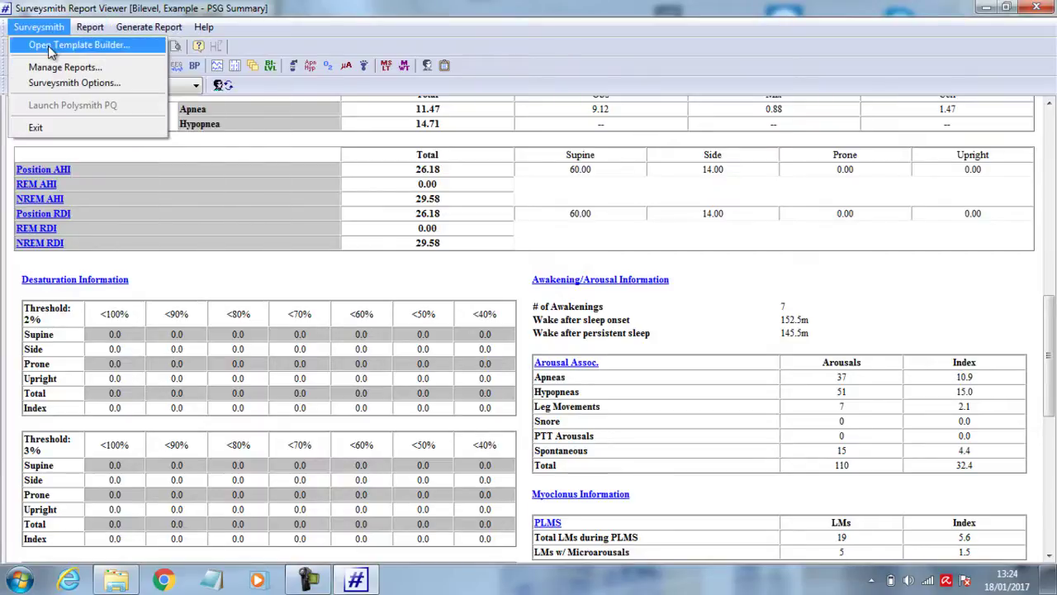
{"action": "left_click", "coordinate": [48, 45]}
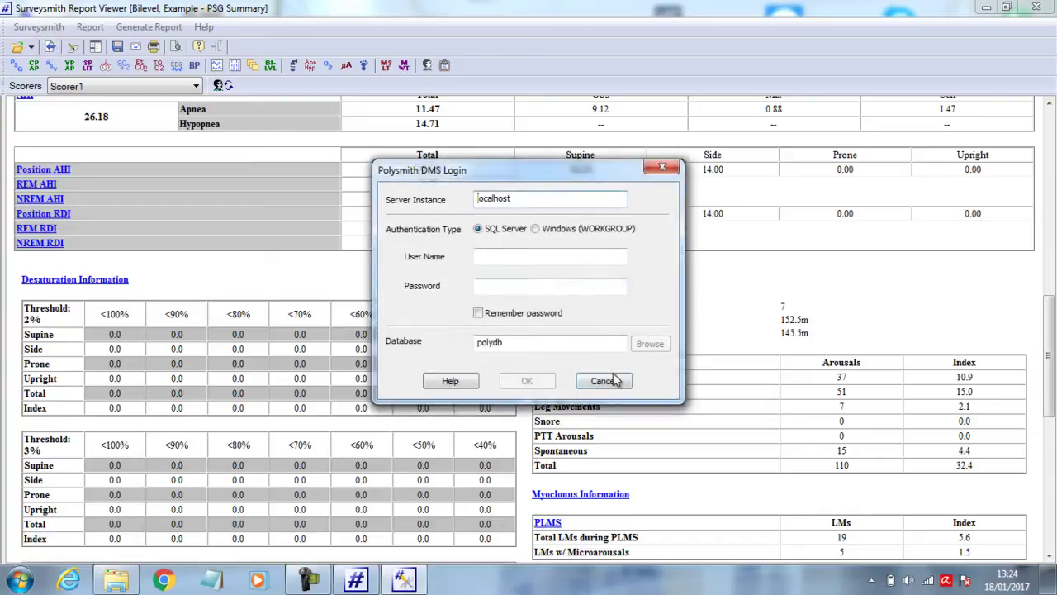
{"action": "left_click", "coordinate": [607, 381]}
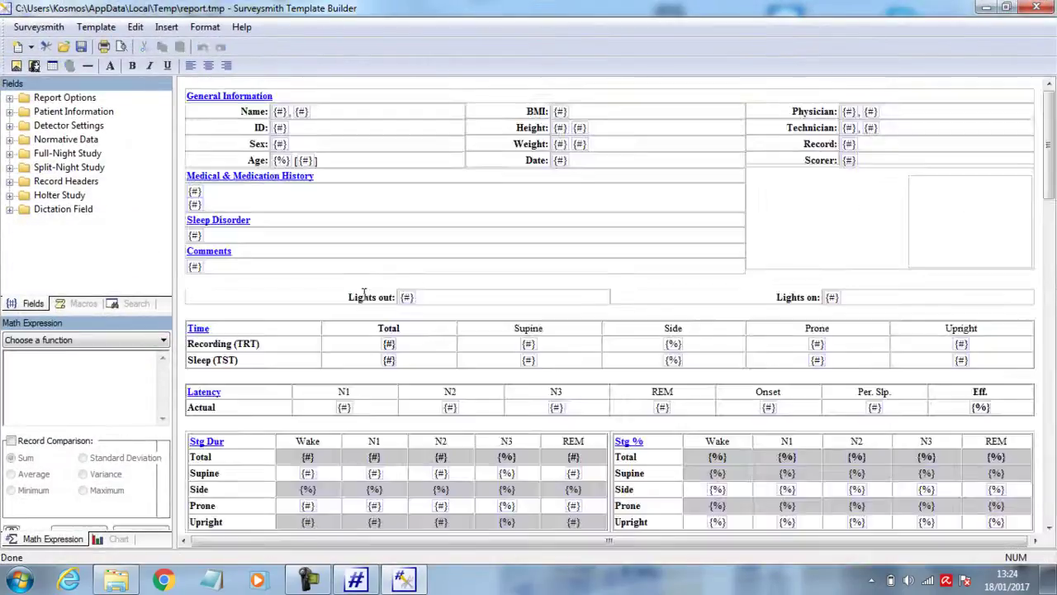
- Examine the template's Myoclonus Information section and which fields its PLMS and LM tables use for counts and indexes
{"action": "left_click", "coordinate": [252, 95]}
{"action": "scroll", "coordinate": [390, 188], "scroll_direction": "down", "scroll_amount": 8}
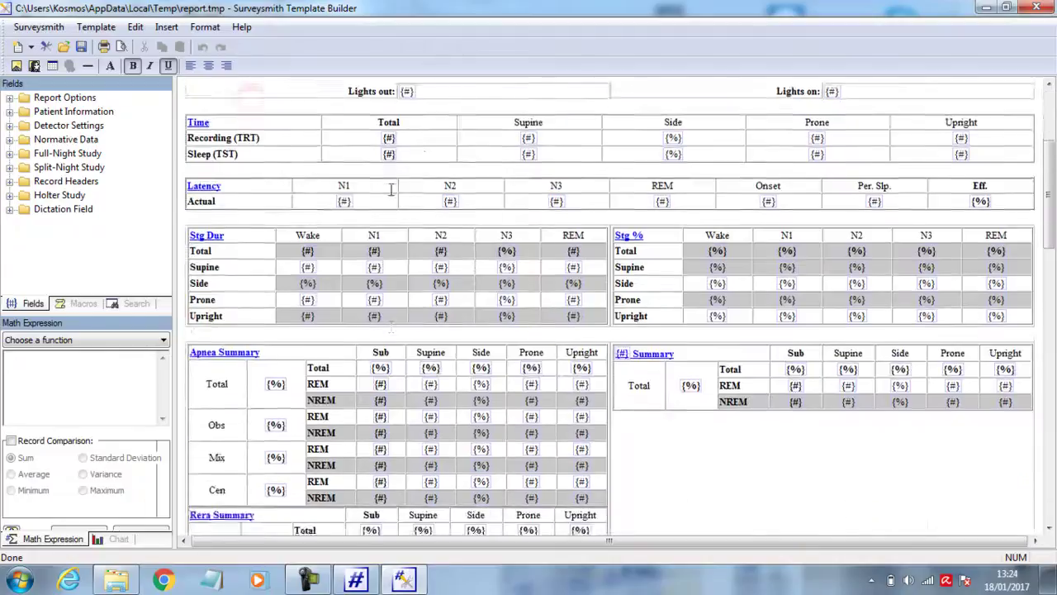
{"action": "scroll", "coordinate": [391, 189], "scroll_direction": "down", "scroll_amount": 9}
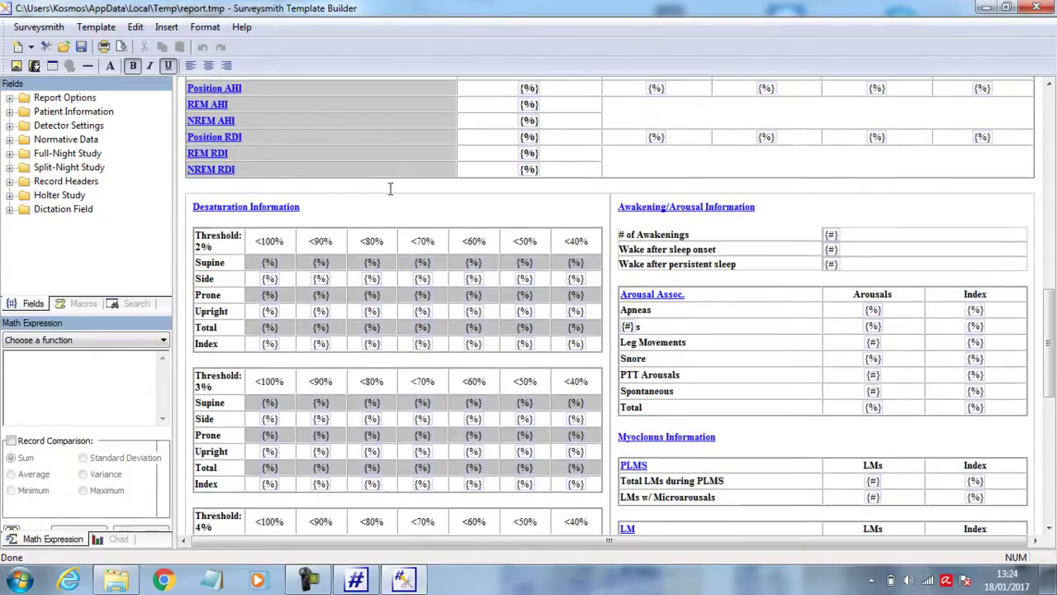
{"action": "scroll", "coordinate": [391, 189], "scroll_direction": "down", "scroll_amount": 4}
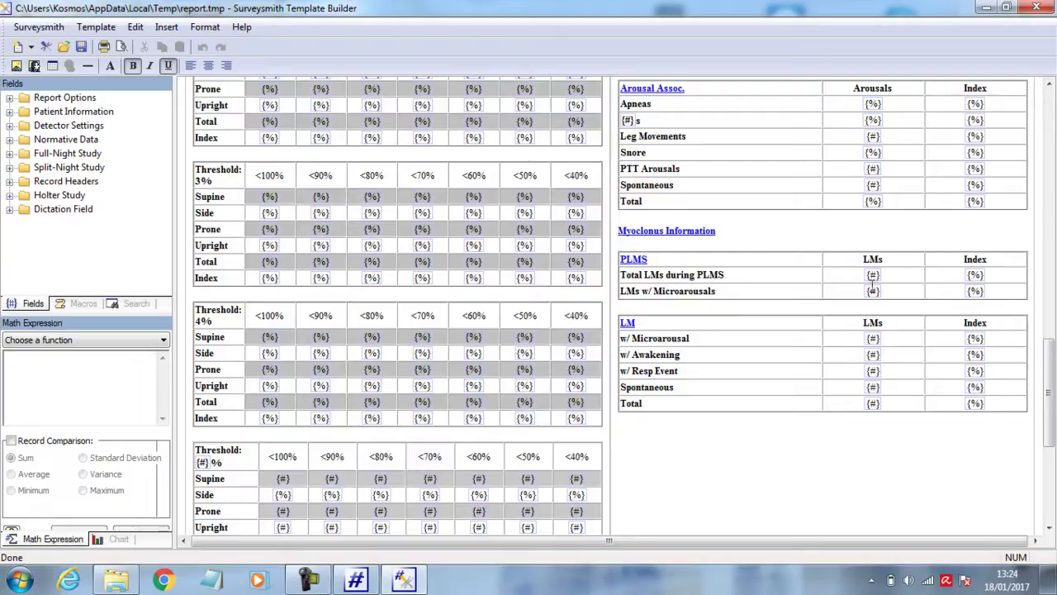
{"action": "left_click", "coordinate": [875, 275]}
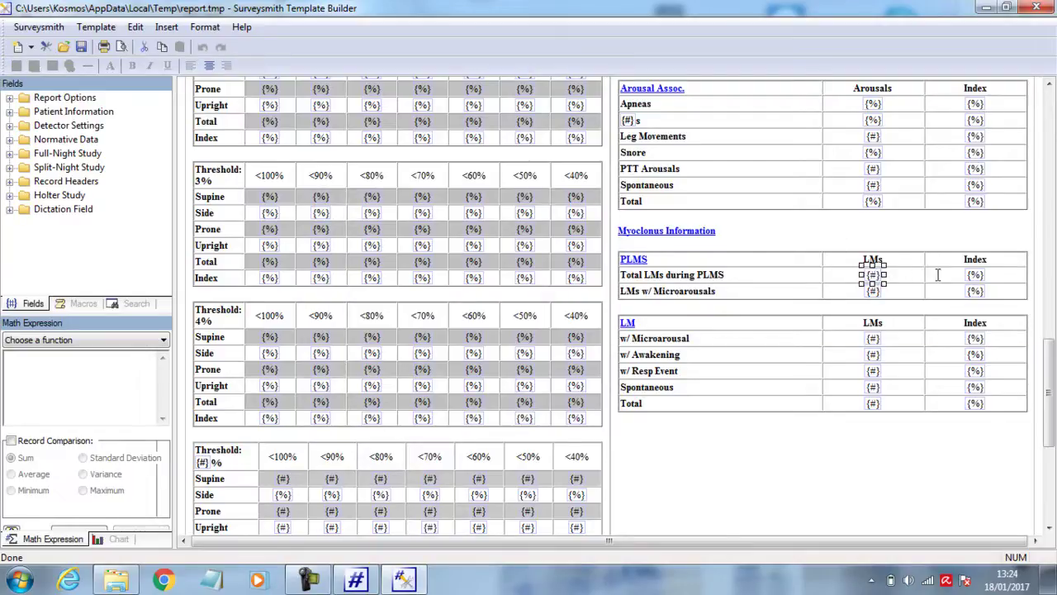
{"action": "mouse_move", "coordinate": [976, 279]}
{"action": "mouse_move", "coordinate": [873, 288]}
{"action": "mouse_move", "coordinate": [874, 407]}
{"action": "left_click", "coordinate": [649, 427]}
- Add blank lines above the dashed line before the desaturation settings and enter the label "Leg movements:" there
{"action": "scroll", "coordinate": [666, 420], "scroll_direction": "down", "scroll_amount": 5}
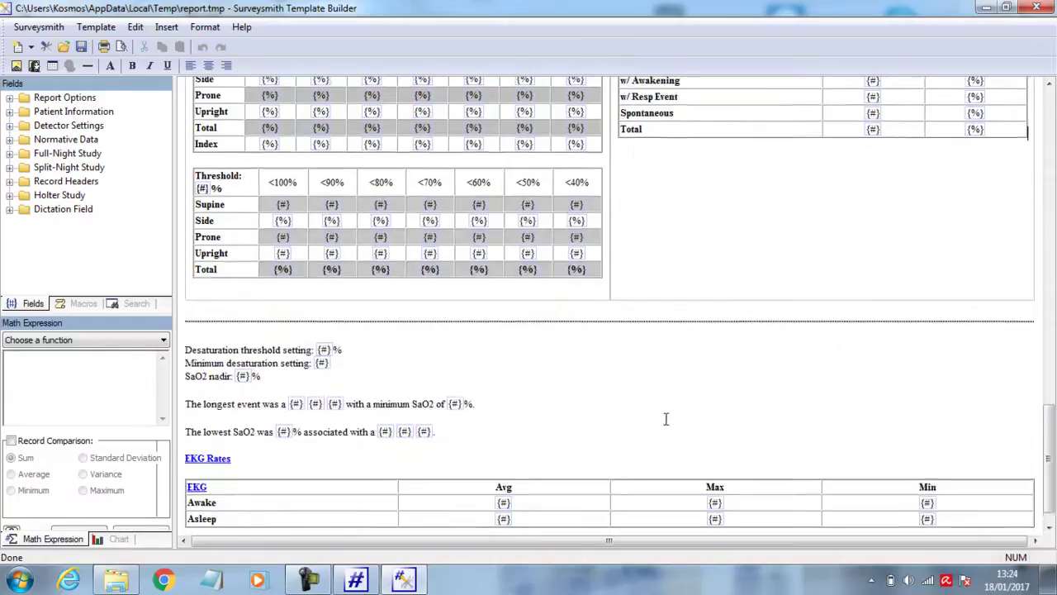
{"action": "left_click", "coordinate": [496, 282]}
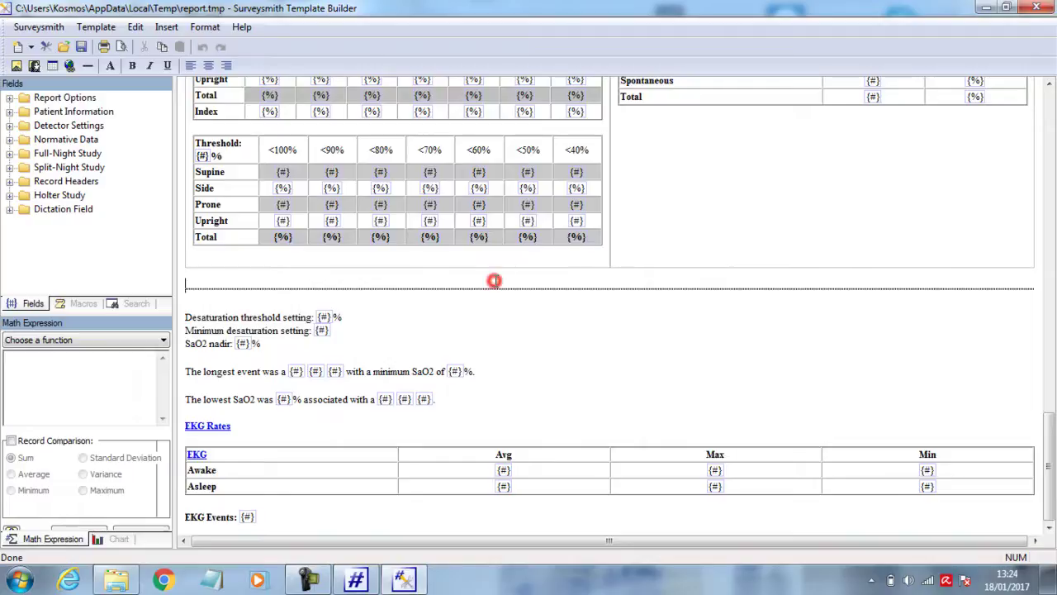
{"action": "key", "text": "Return"}
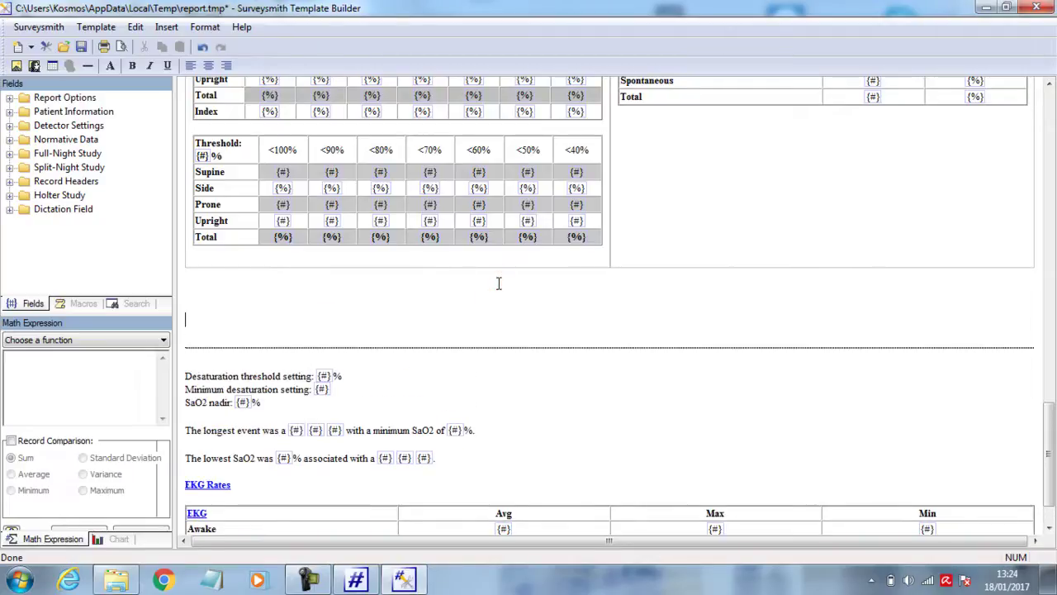
{"action": "key", "text": "Return"}
{"action": "type", "text": "Leg movements:"}
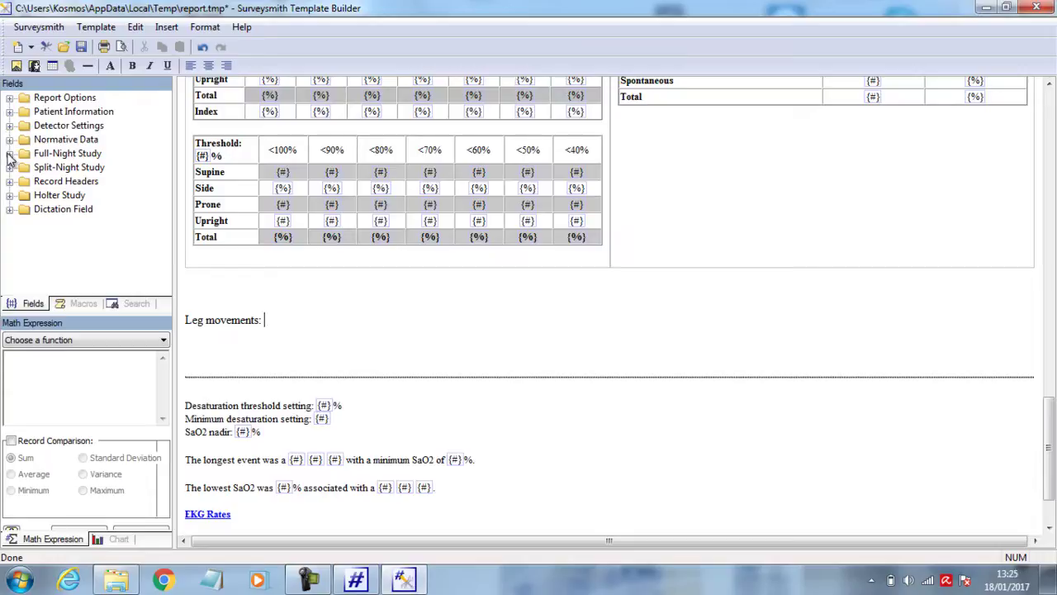
- Insert the #LM_TOT field from the full-night isolated leg movement statistics into the template after the "Leg movements:" label
{"action": "left_click", "coordinate": [9, 154]}
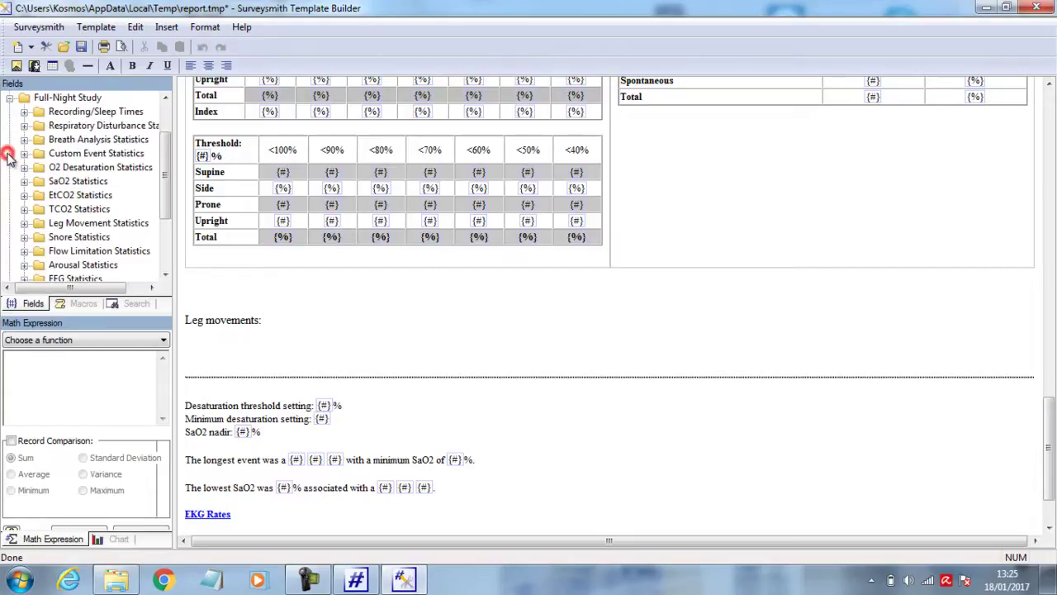
{"action": "left_click", "coordinate": [24, 223]}
{"action": "left_click_drag", "start_coordinate": [175, 238], "coordinate": [246, 241]}
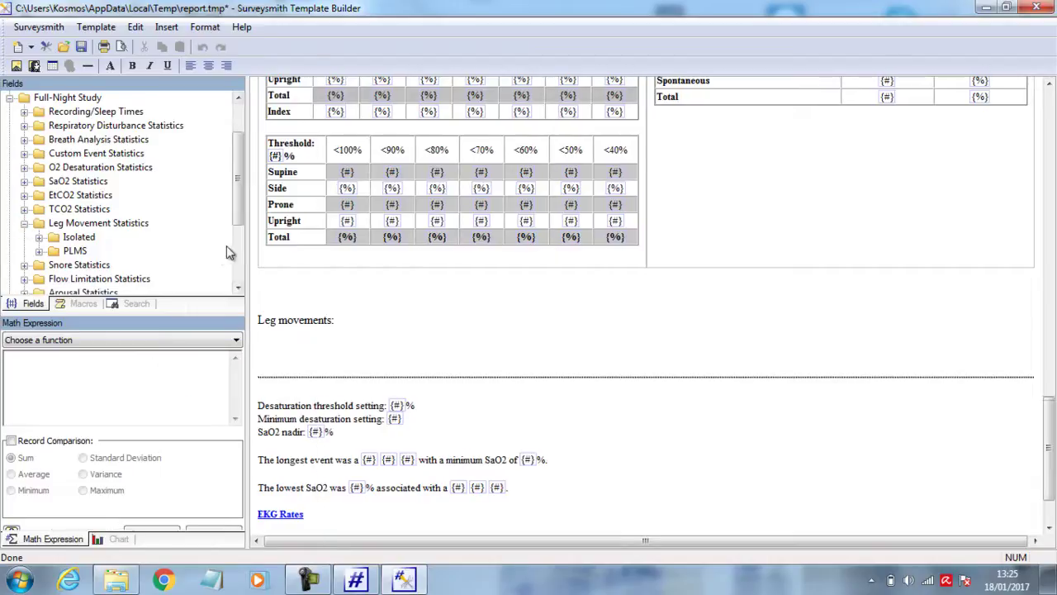
{"action": "left_click", "coordinate": [38, 237]}
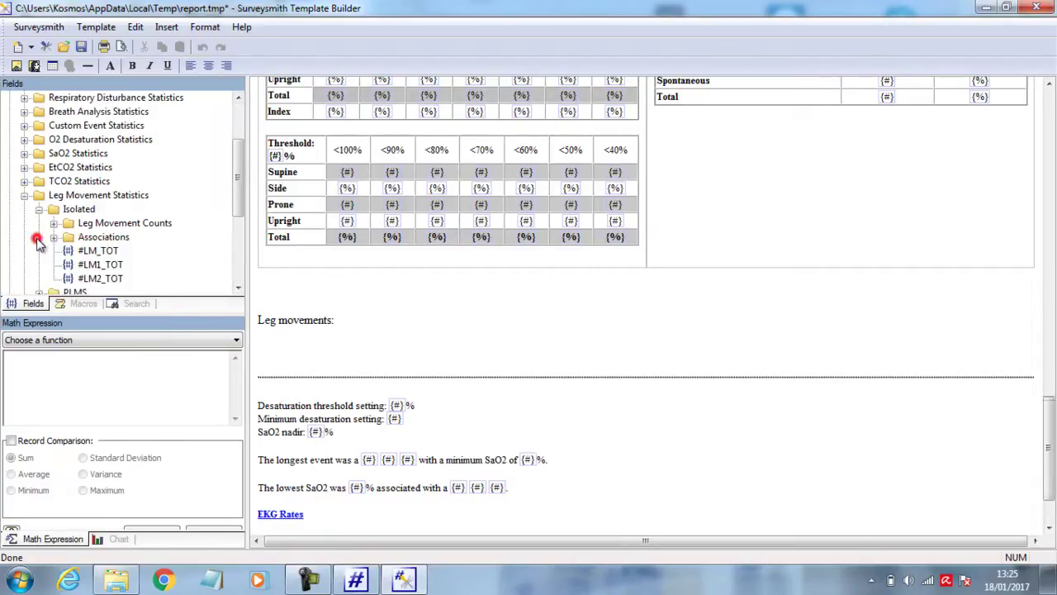
{"action": "left_click", "coordinate": [113, 258]}
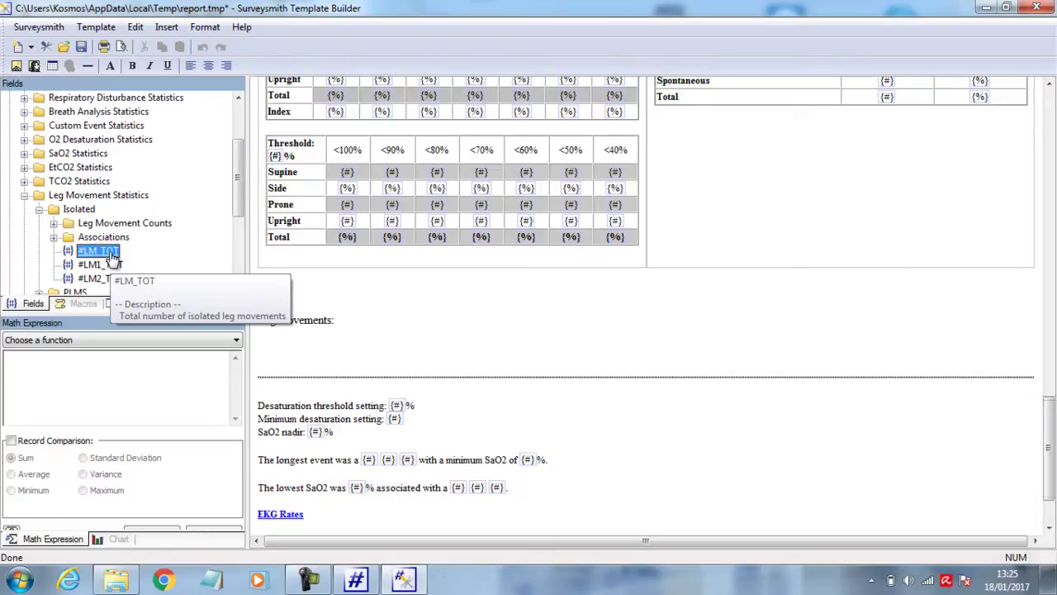
{"action": "right_click", "coordinate": [112, 257]}
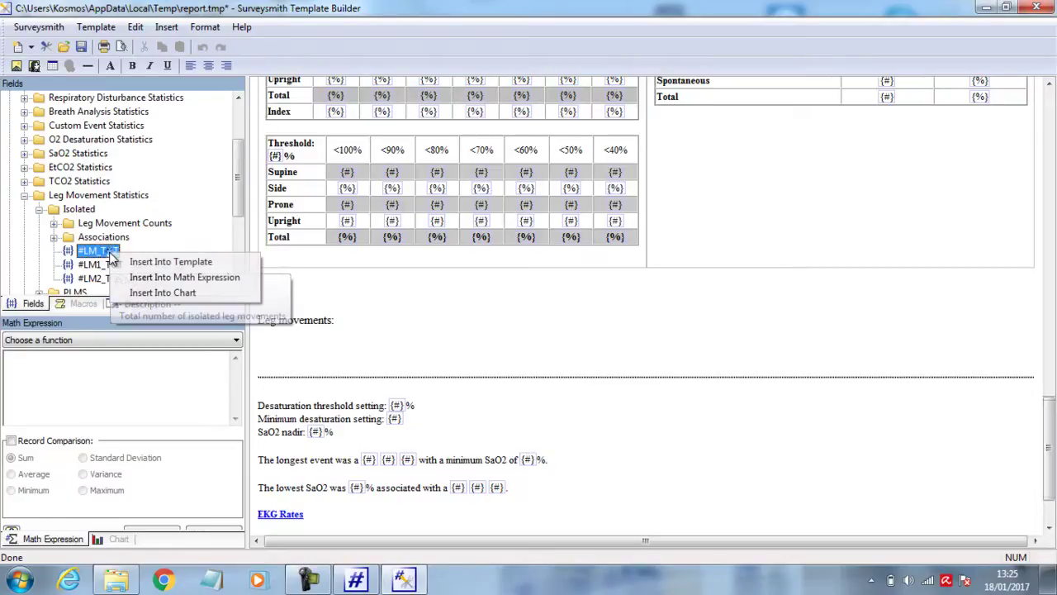
{"action": "left_click", "coordinate": [153, 263]}
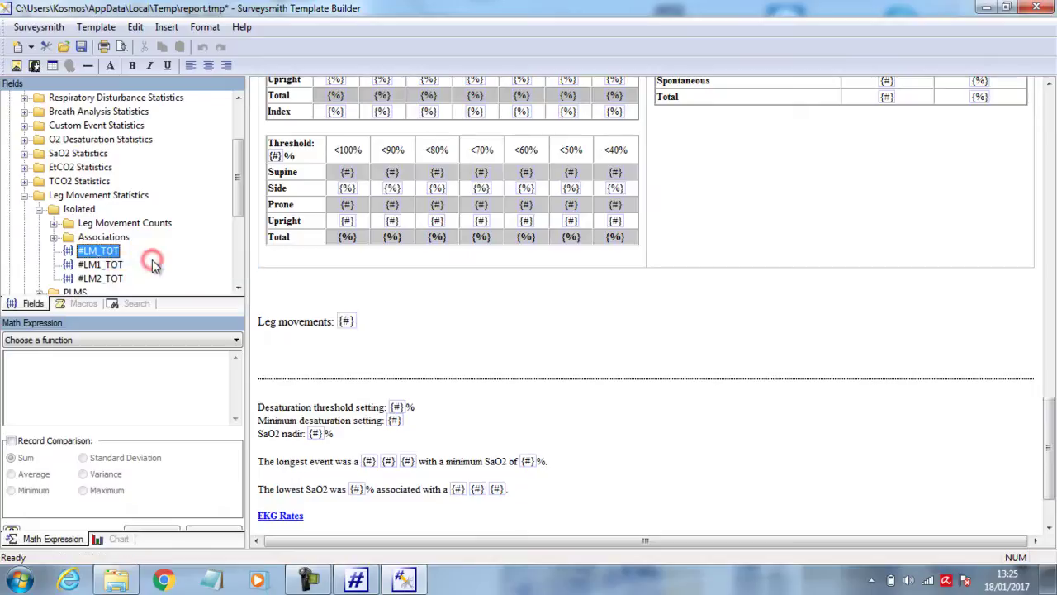
- After the leg movements field, add the text "this value include all leg movements that are not in PLMs, therefore the term "isolated""
{"action": "left_click", "coordinate": [376, 326]}
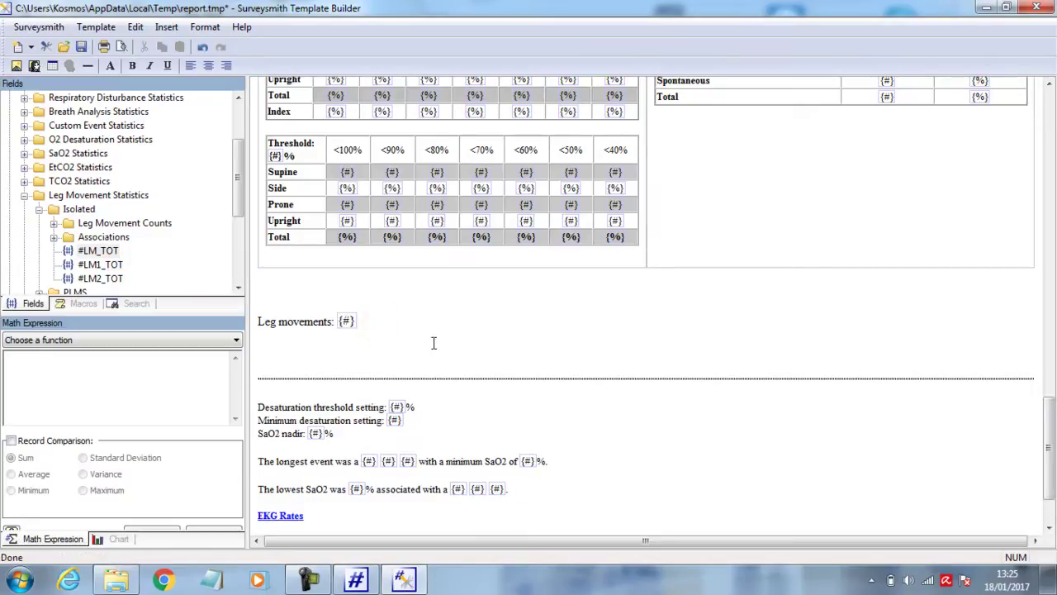
{"action": "type", "text": "this value include all leg movements "}
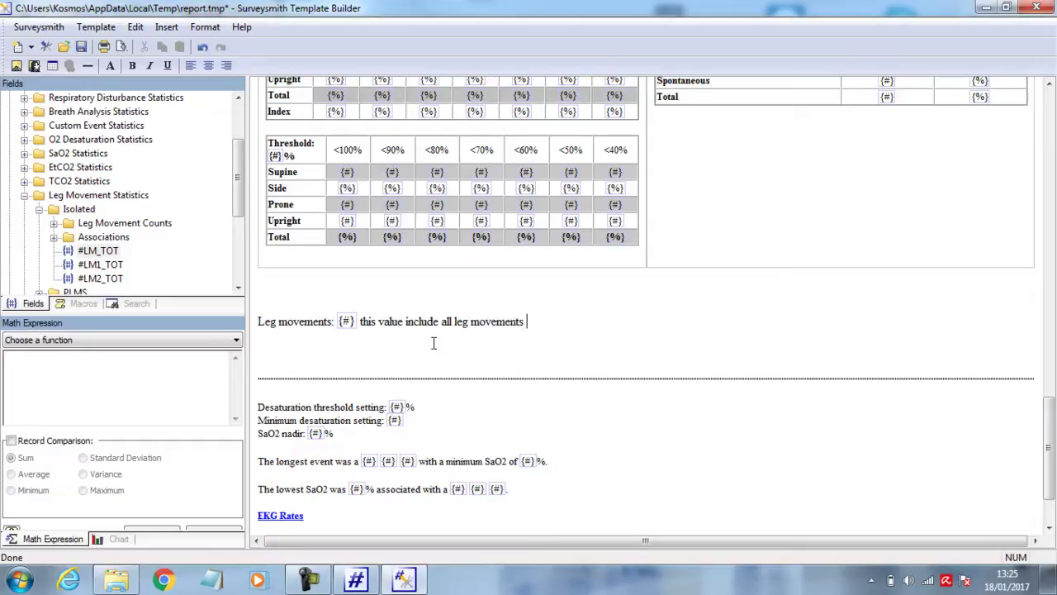
{"action": "type", "text": "that are not"}
{"action": "type", "text": "in PLMs"}
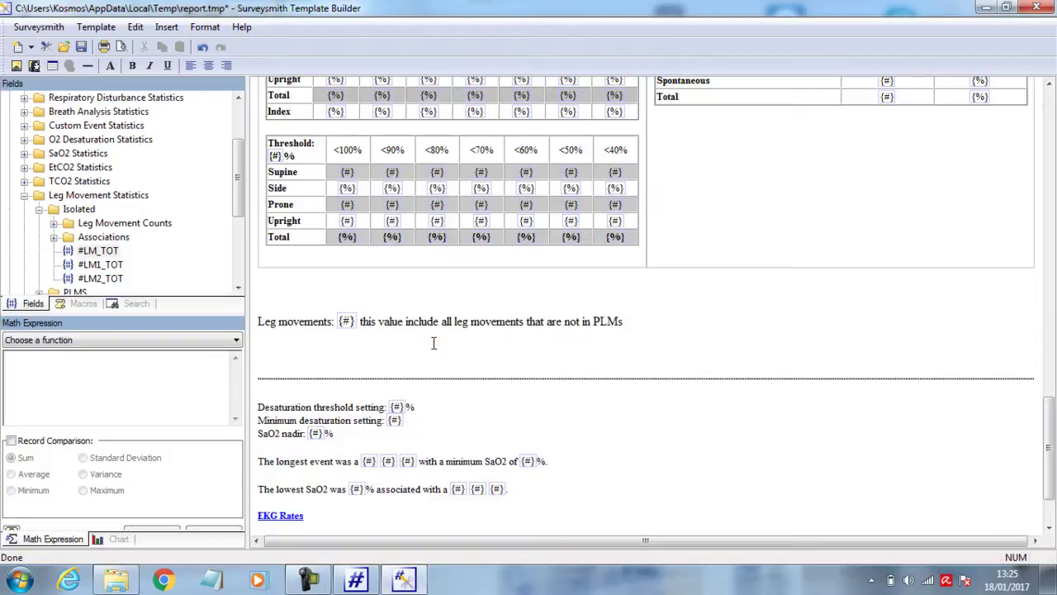
{"action": "type", "text": ", me"}
{"action": "key", "text": "BackSpace"}
{"action": "key", "text": "BackSpace"}
{"action": "type", "text": "therefore the term \"isolated"}
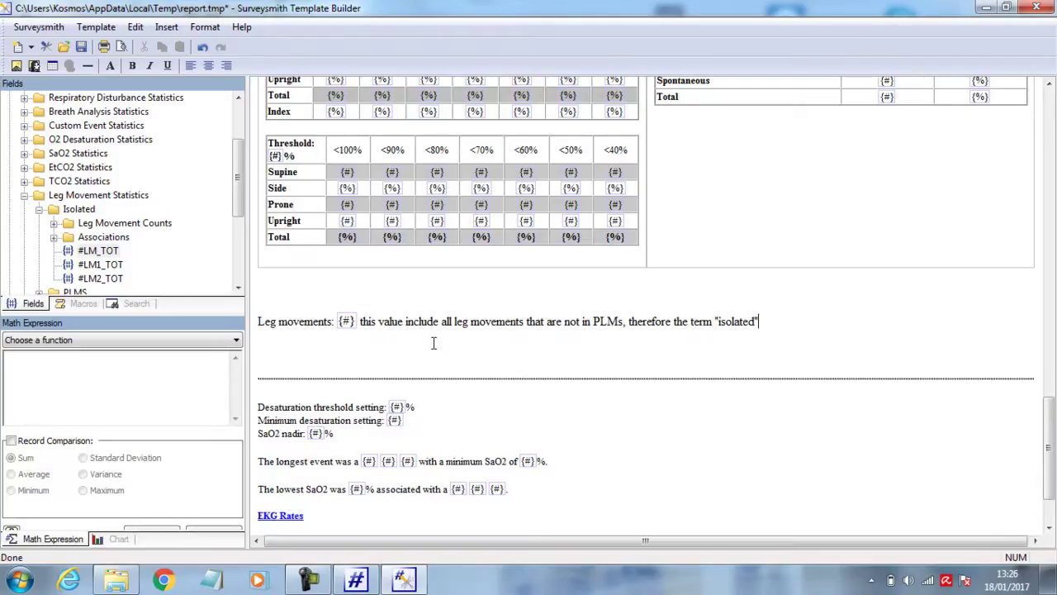
{"action": "type", "text": "\""}
- Add a new line labelled "PLMs:" and insert the #PLM_SERIES_COUNT field from the full-night PLMS statistics after it
{"action": "key", "text": "Return"}
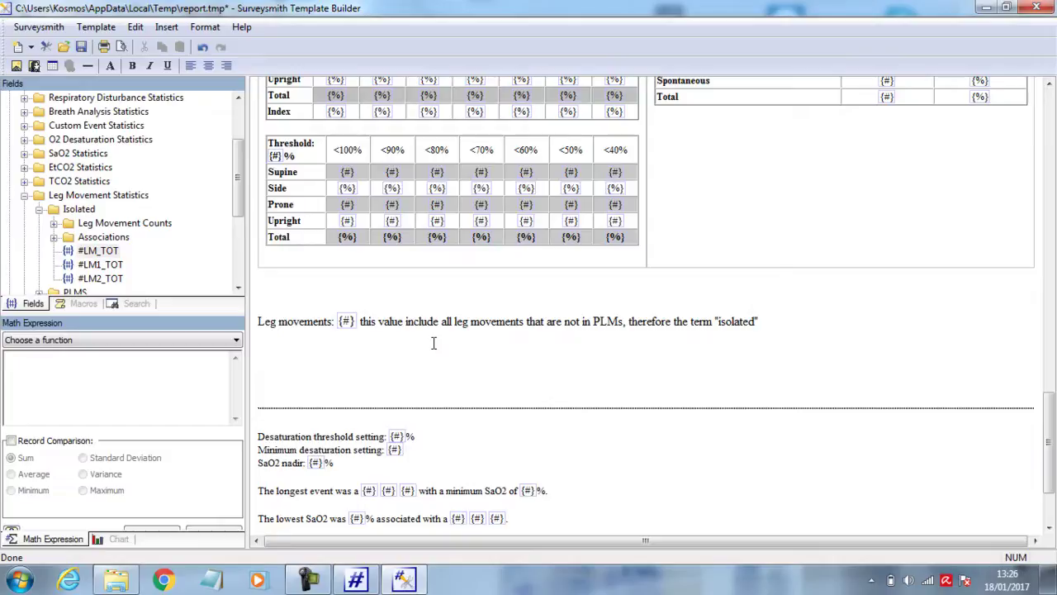
{"action": "type", "text": "PLMs:"}
{"action": "scroll", "coordinate": [240, 171], "scroll_direction": "down", "scroll_amount": 3}
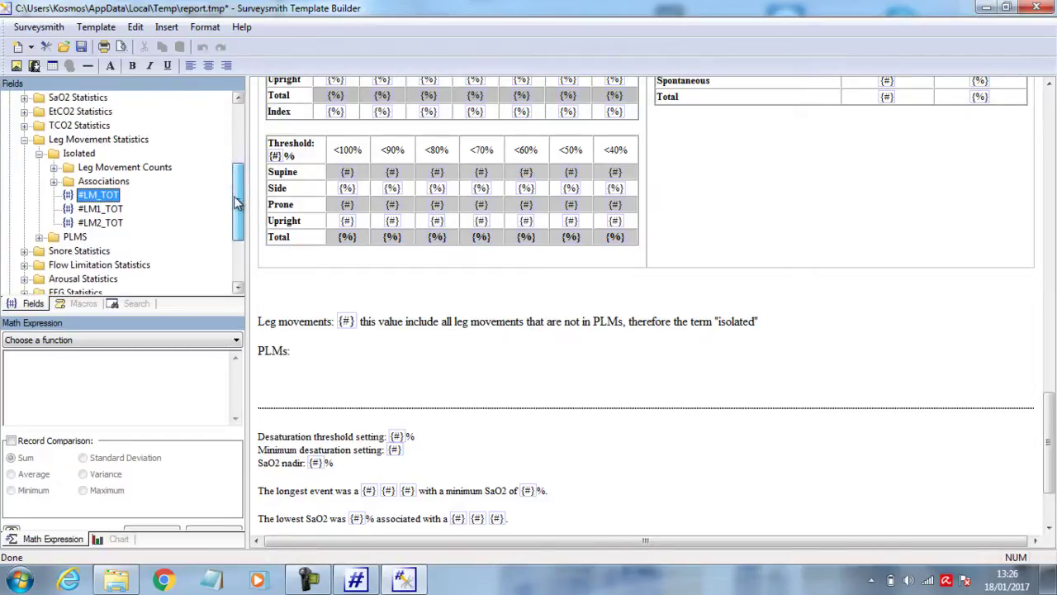
{"action": "left_click", "coordinate": [39, 236]}
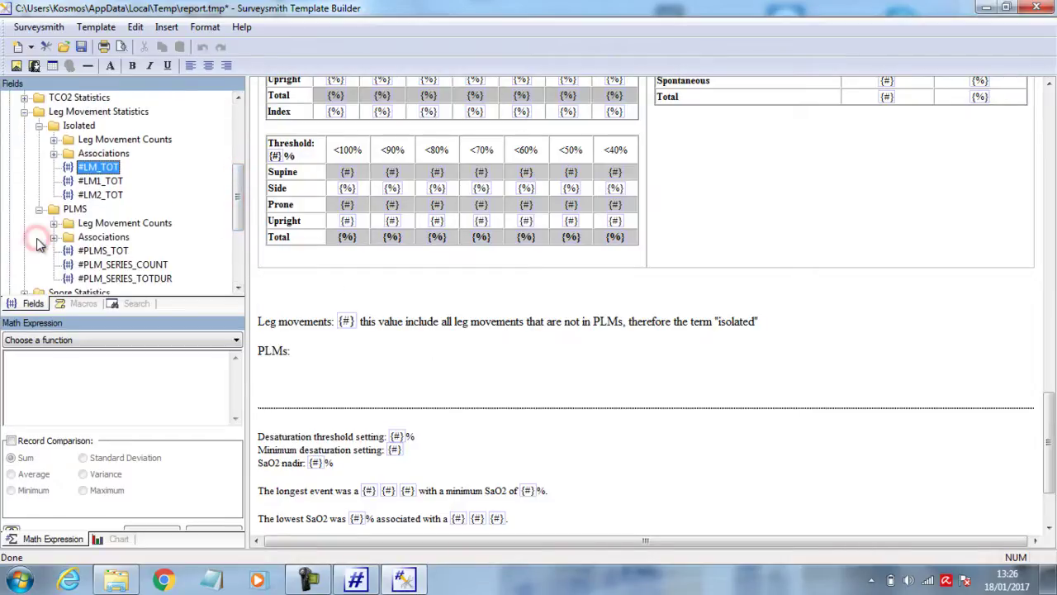
{"action": "scroll", "coordinate": [157, 200], "scroll_direction": "down", "scroll_amount": 2}
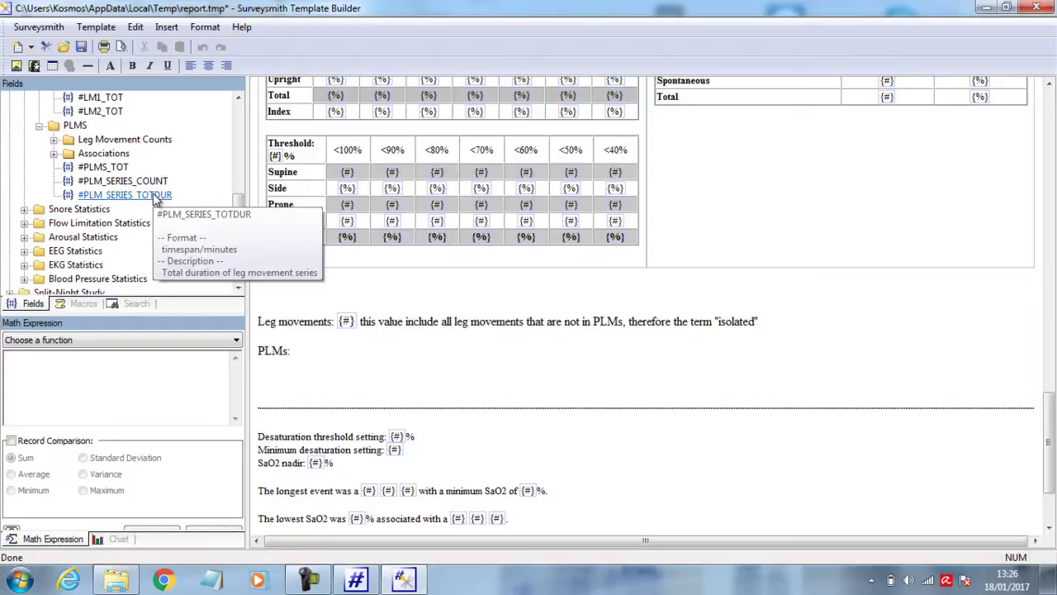
{"action": "left_click", "coordinate": [107, 188]}
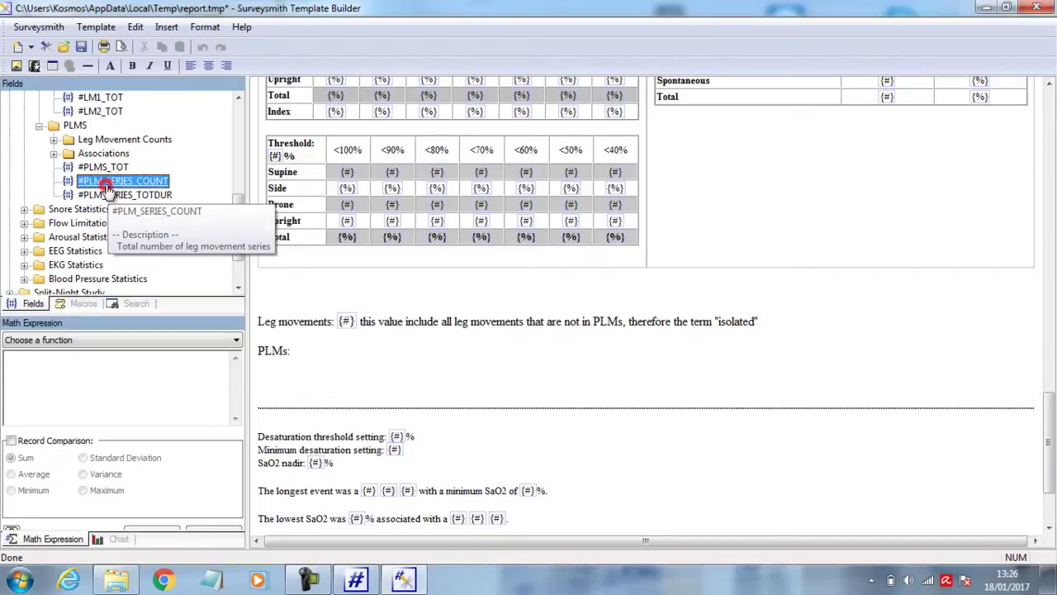
{"action": "right_click", "coordinate": [108, 188]}
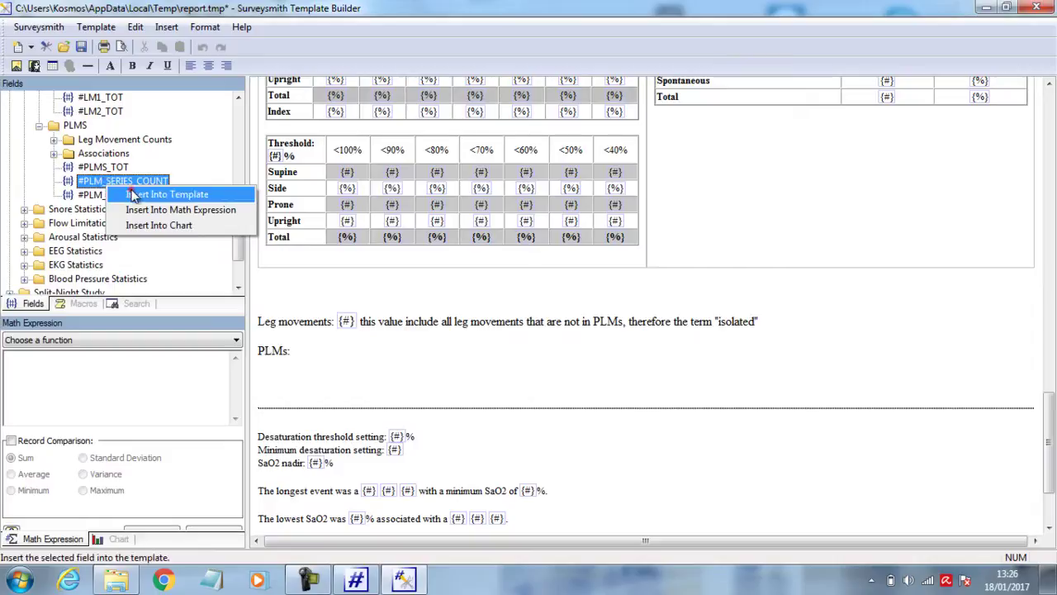
{"action": "left_click", "coordinate": [132, 195]}
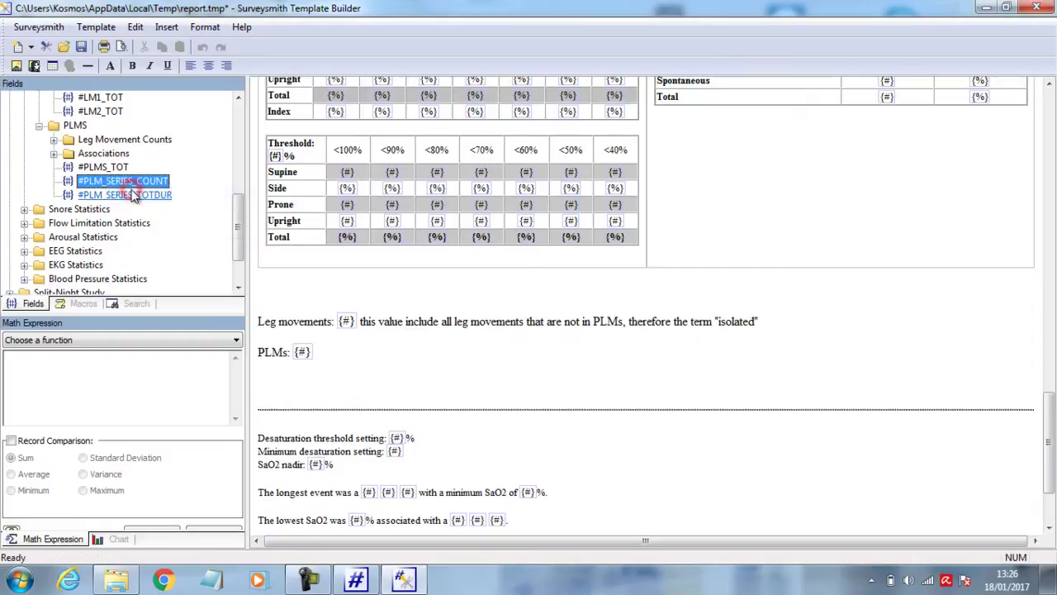
{"action": "left_click", "coordinate": [323, 353]}
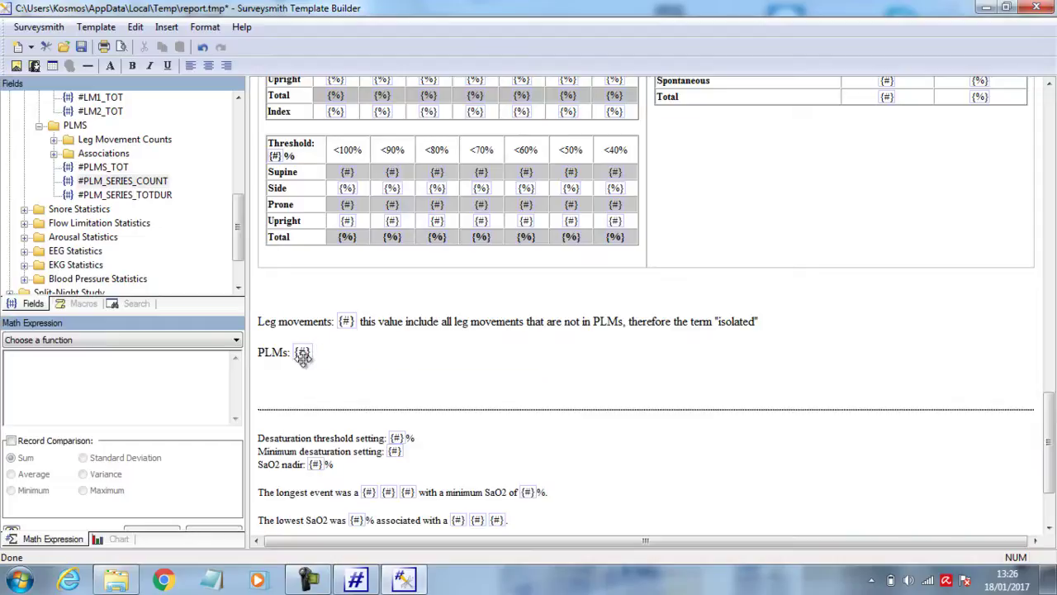
- Insert the #PLMS_MICAR field from the PLMS associations after the series count field on the "PLMs:" line
{"action": "mouse_move", "coordinate": [302, 354]}
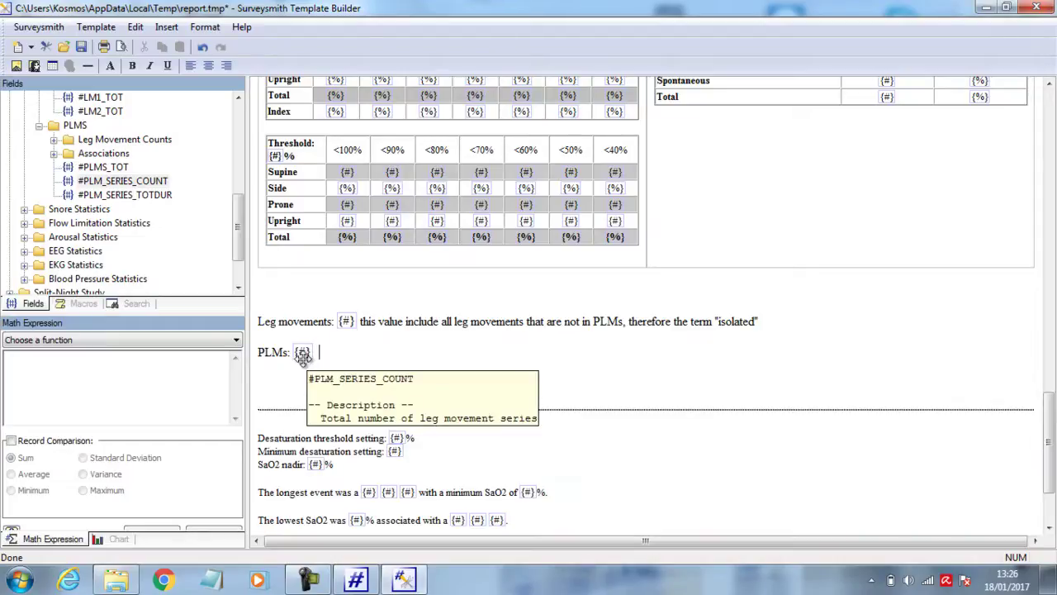
{"action": "left_click", "coordinate": [55, 141]}
{"action": "mouse_move", "coordinate": [136, 184]}
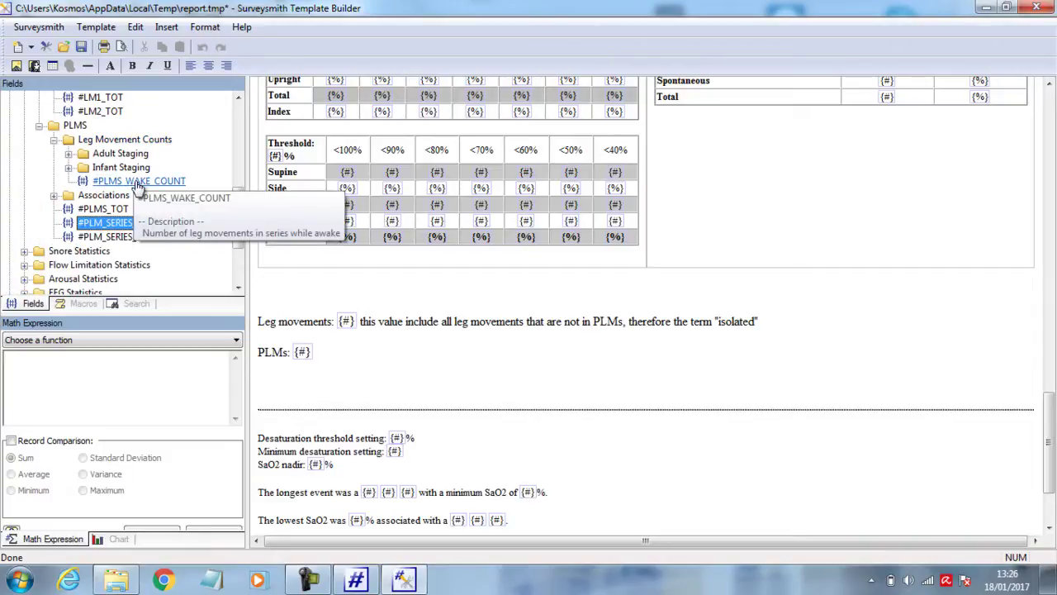
{"action": "left_click", "coordinate": [54, 195]}
{"action": "mouse_move", "coordinate": [120, 212]}
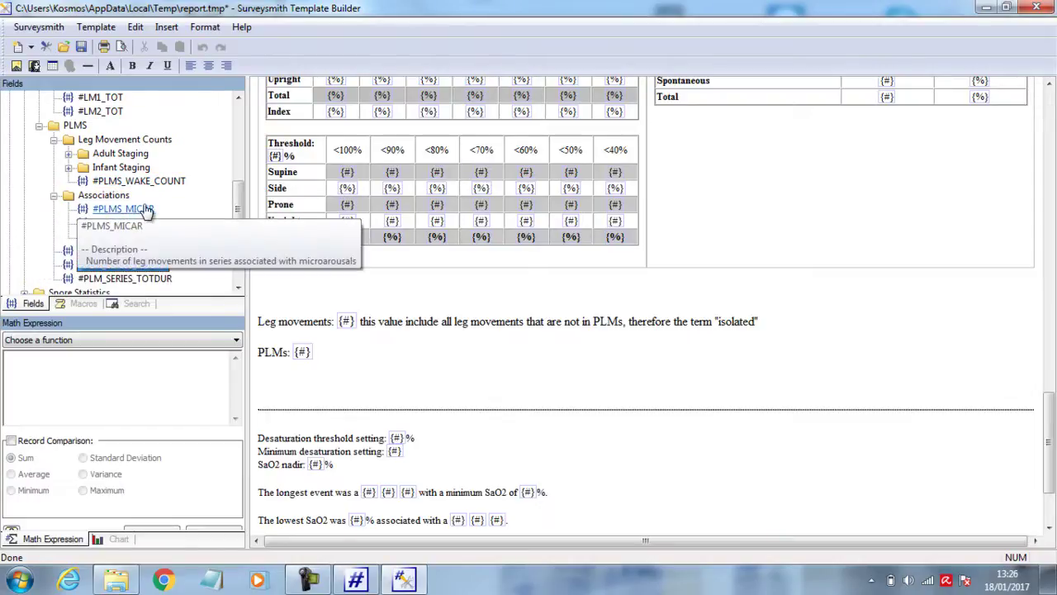
{"action": "mouse_move", "coordinate": [99, 228]}
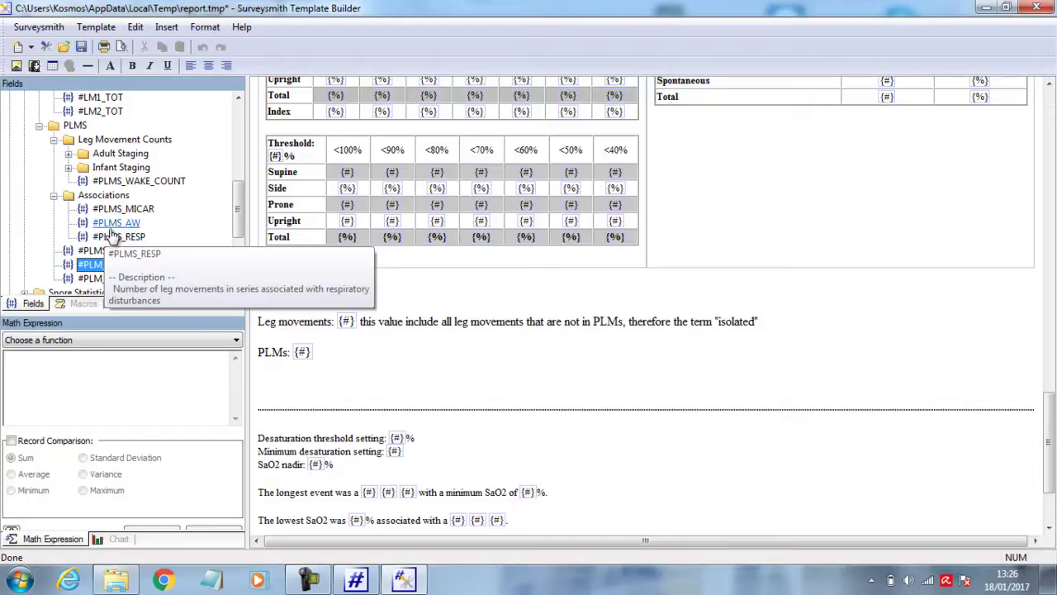
{"action": "left_click", "coordinate": [128, 210]}
{"action": "right_click", "coordinate": [145, 209]}
{"action": "left_click", "coordinate": [154, 216]}
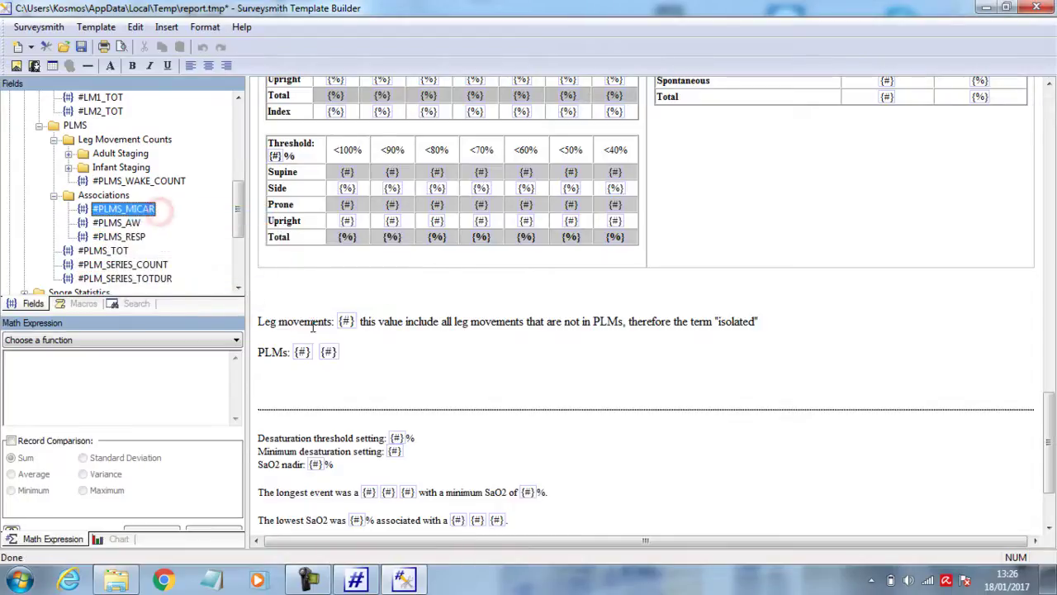
- After the second field on the "PLMs:" line, add the text "- this is number if PLMs related to microarousal"
{"action": "left_click", "coordinate": [351, 352]}
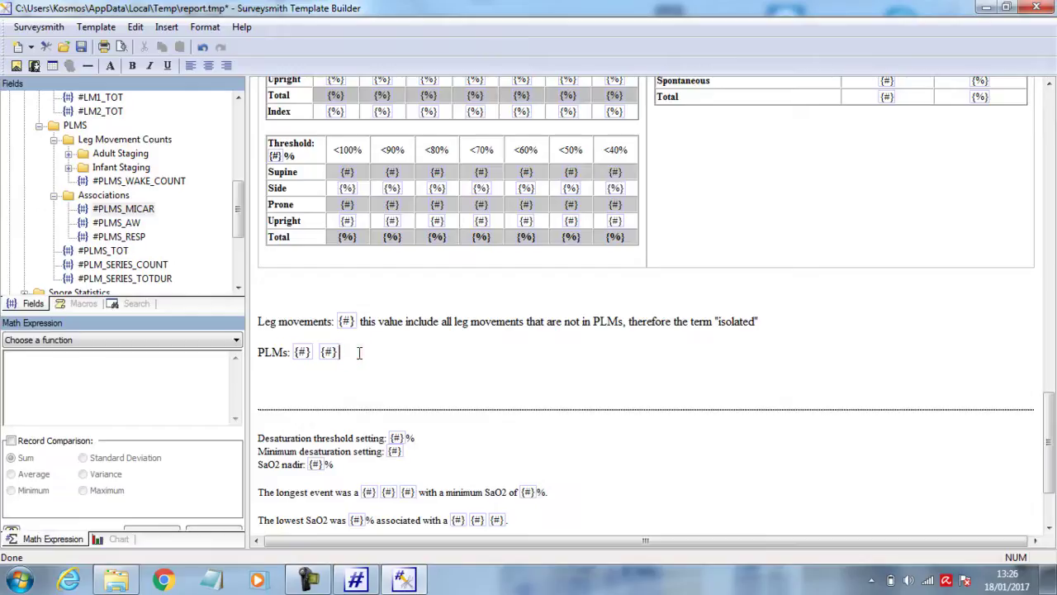
{"action": "type", "text": "- this is number if PLMs related to mic"}
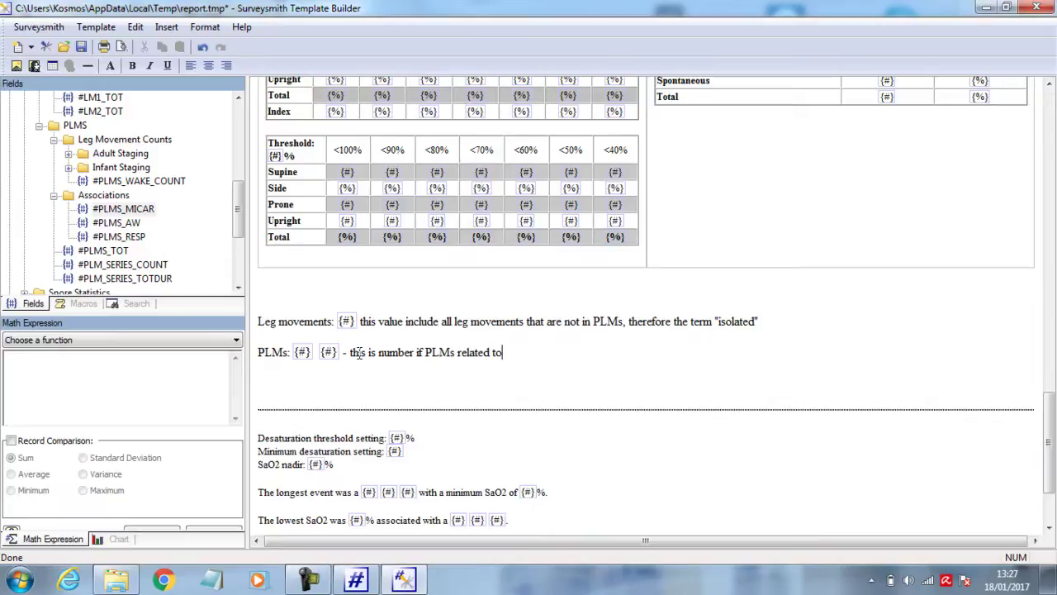
{"action": "type", "text": "arousal"}
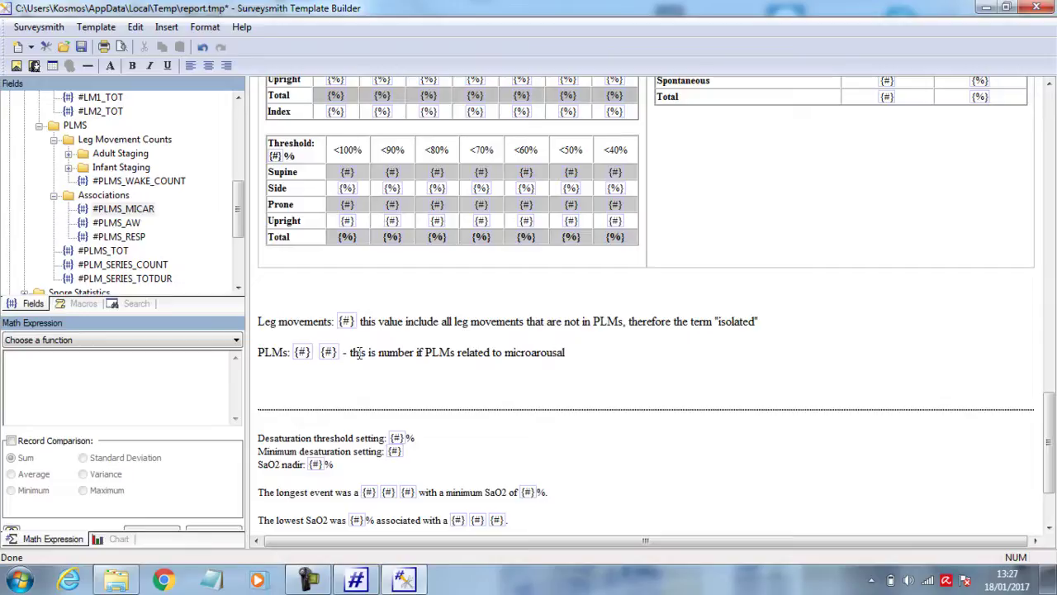